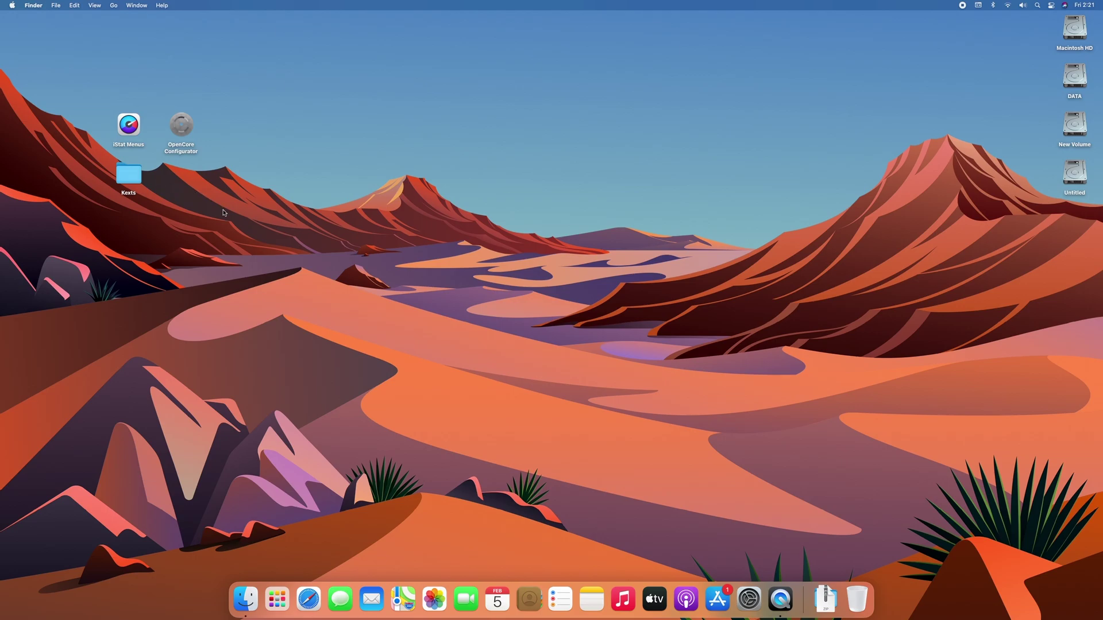
# Launch iStat Menus, install its helper tool with the admin password, and show the Sensors menubar readings.
pyautogui.doubleClick(128, 124)
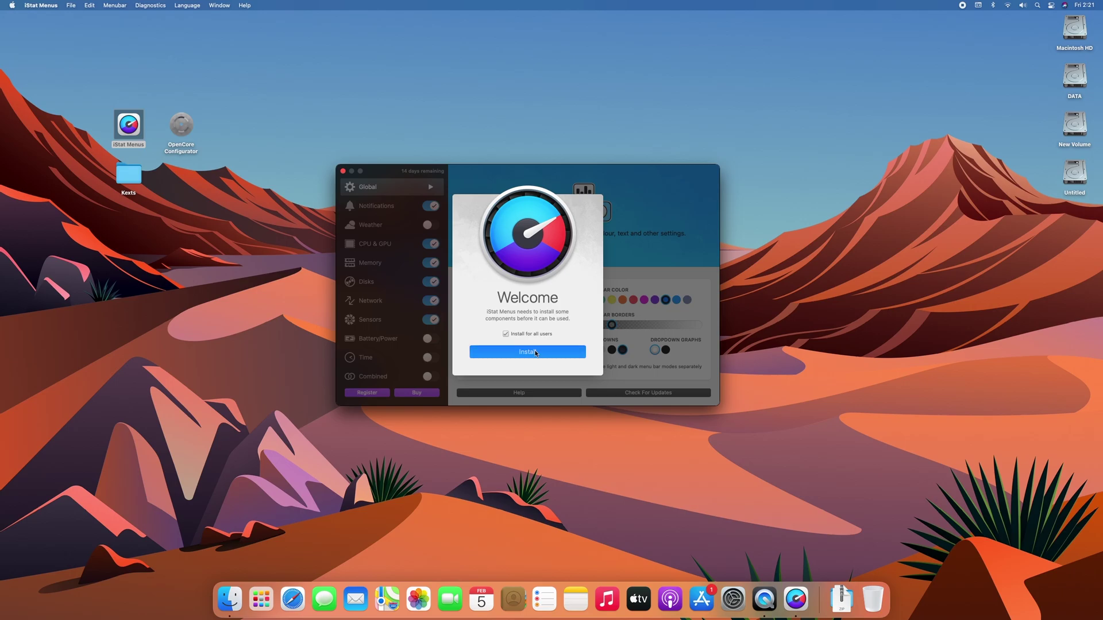
pyautogui.click(536, 352)
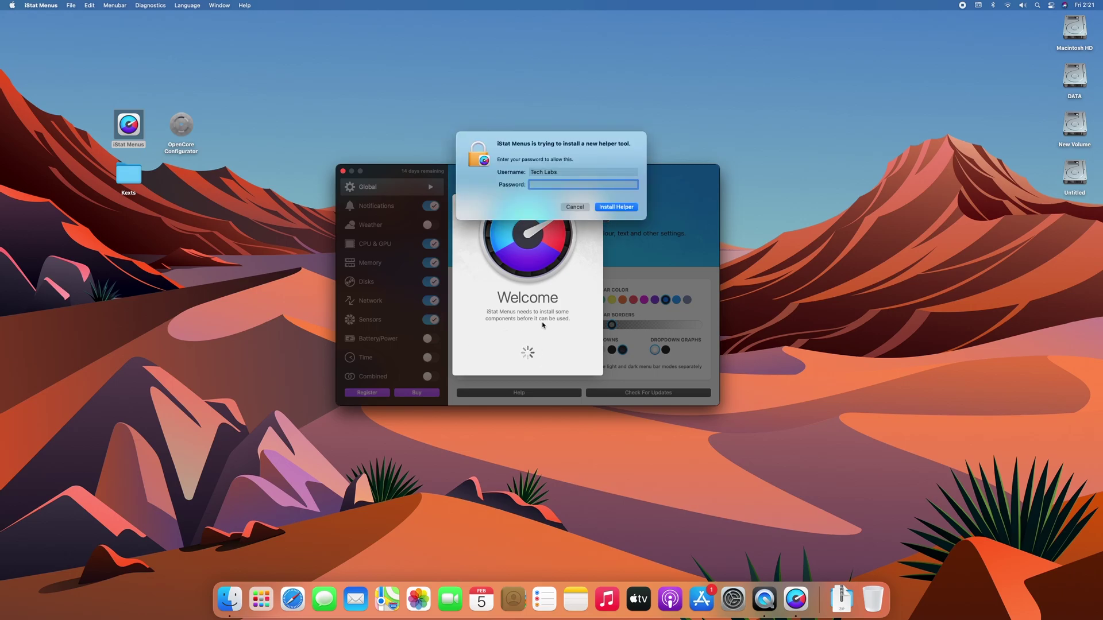
pyautogui.press('Return')
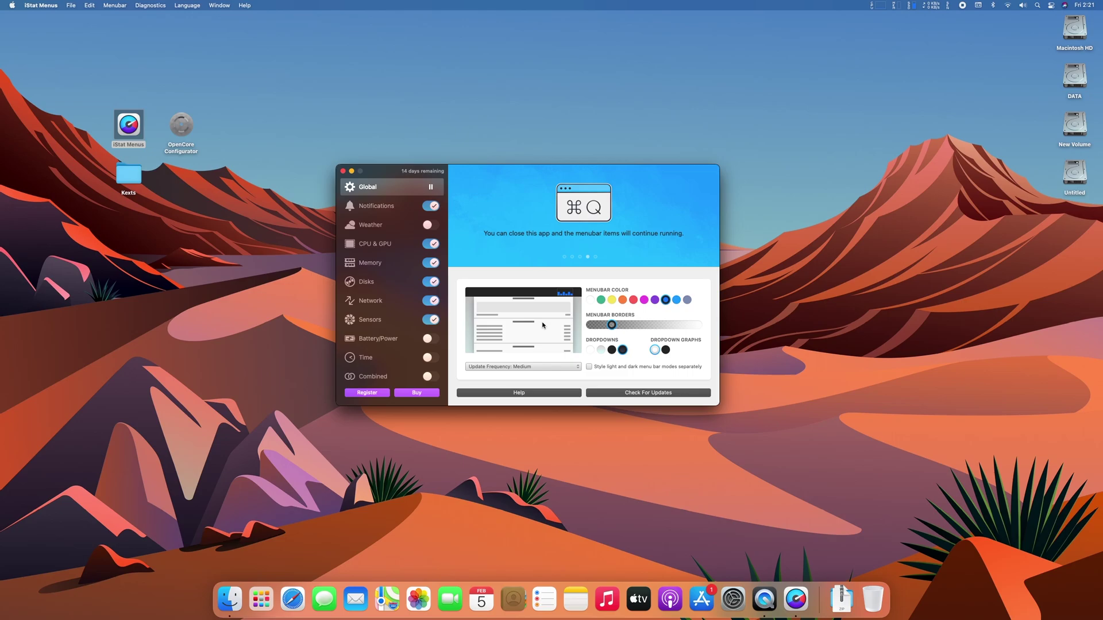
pyautogui.click(343, 171)
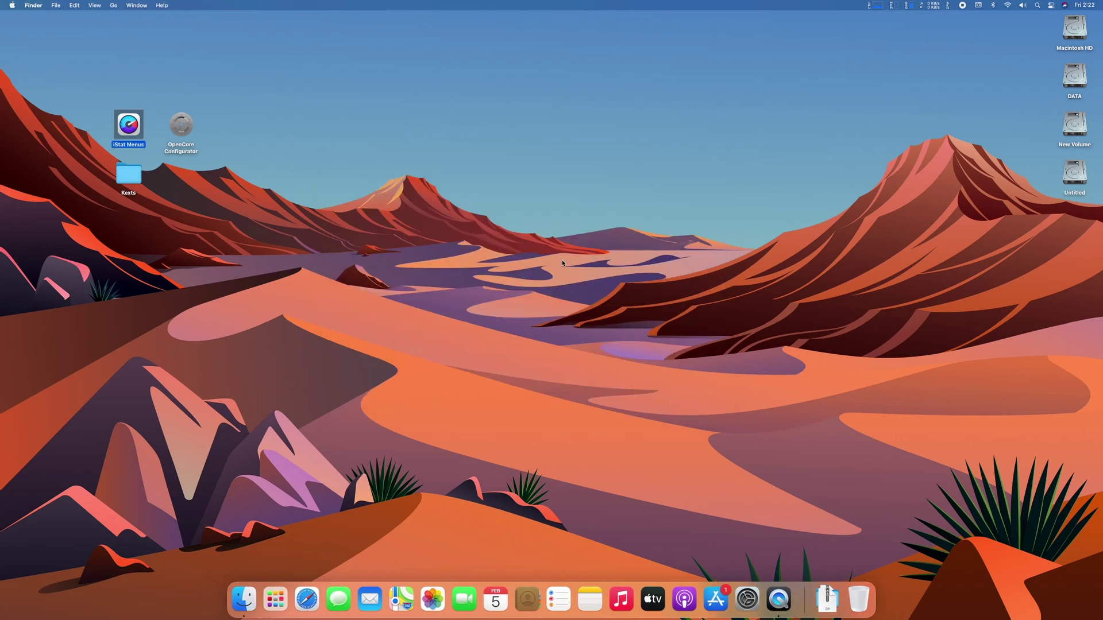
pyautogui.click(948, 5)
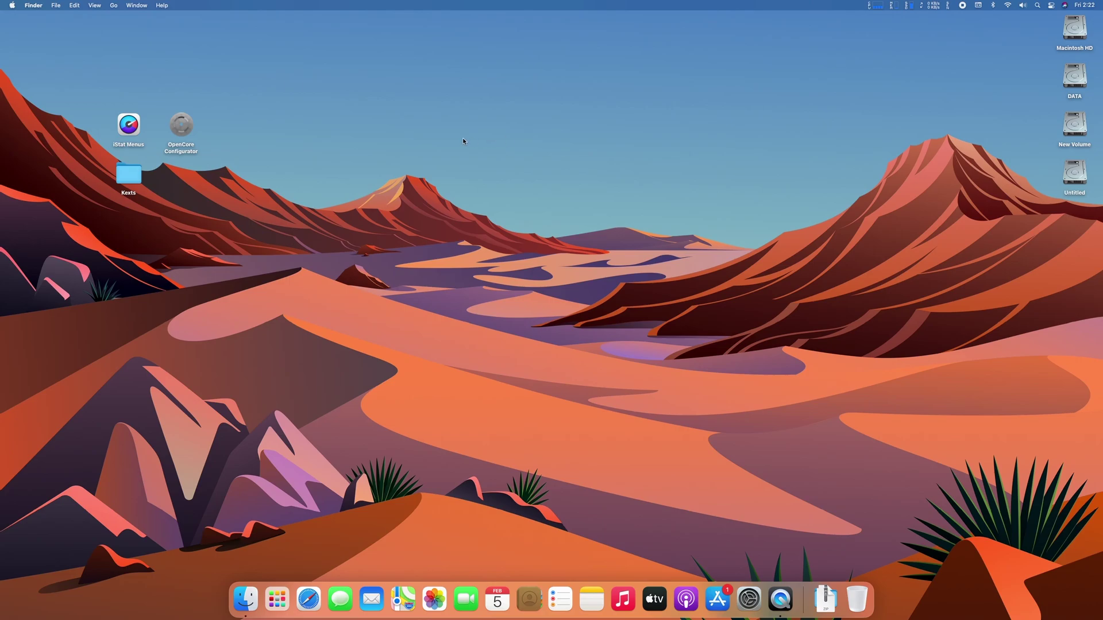
# Mount the disk1s1 EFI partition with OpenCore Configurator's menubar tool and the admin password, then quit the app.
pyautogui.doubleClick(180, 132)
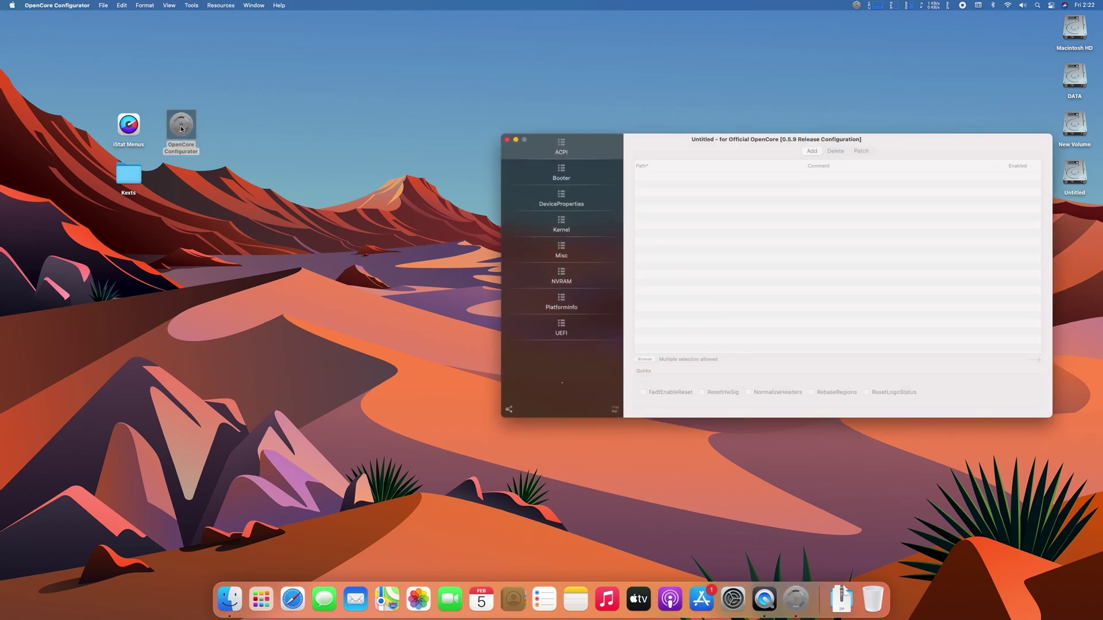
pyautogui.click(856, 7)
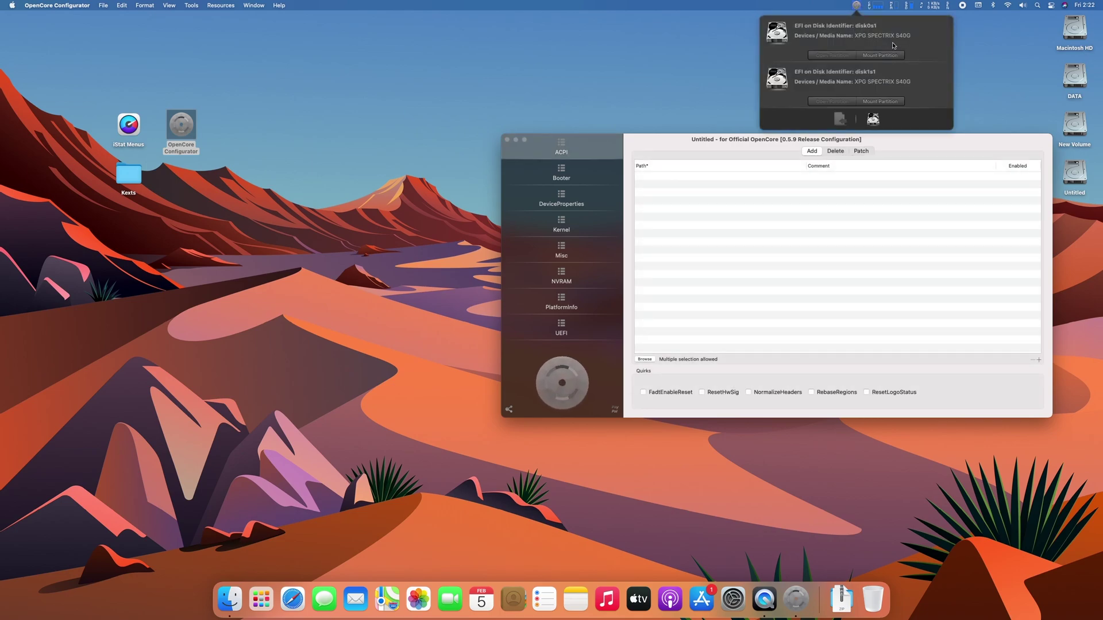
pyautogui.click(884, 101)
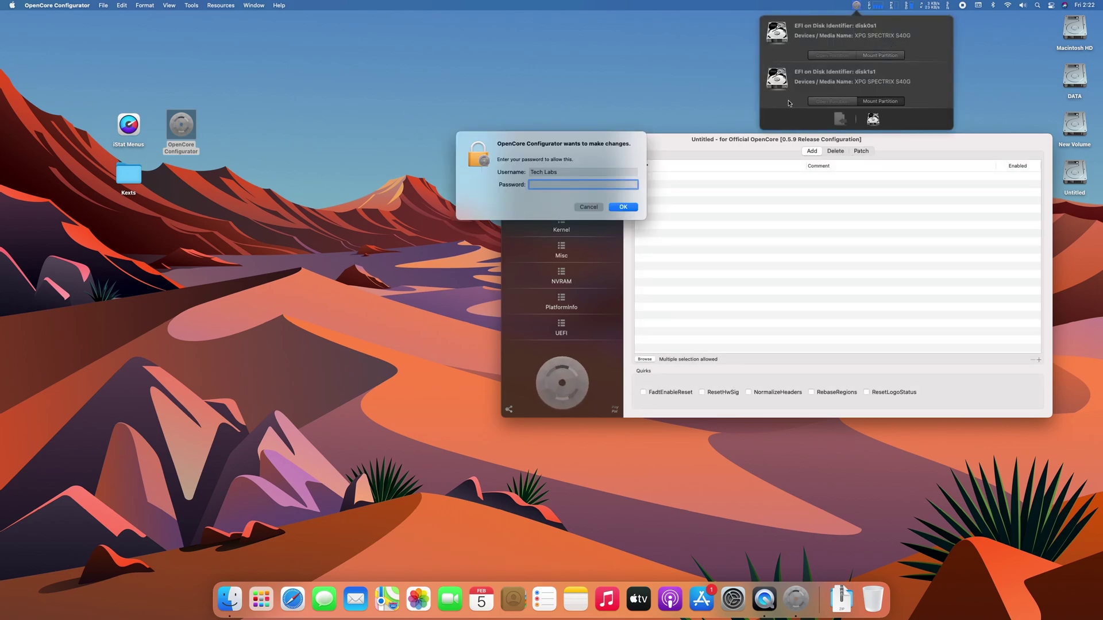
pyautogui.write('12')
pyautogui.press('Return')
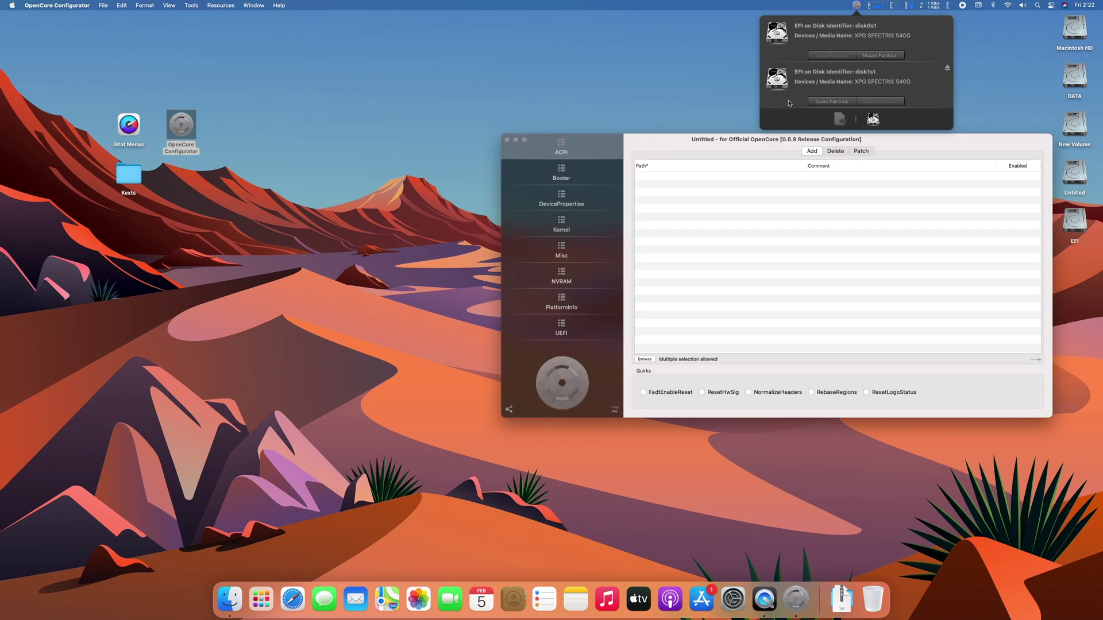
pyautogui.click(66, 6)
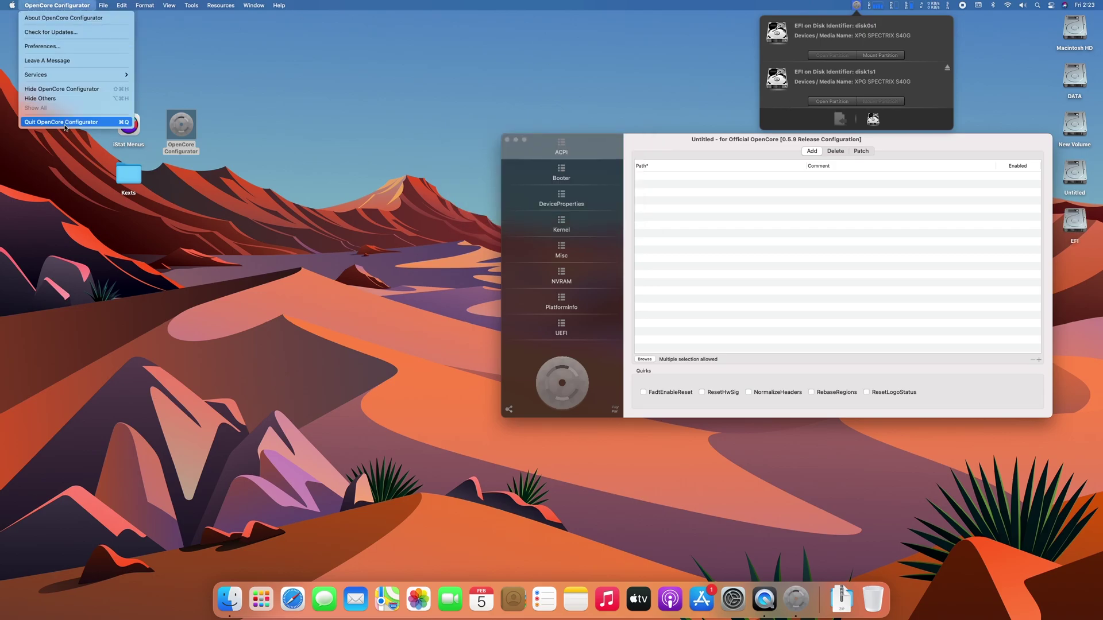
pyautogui.click(86, 122)
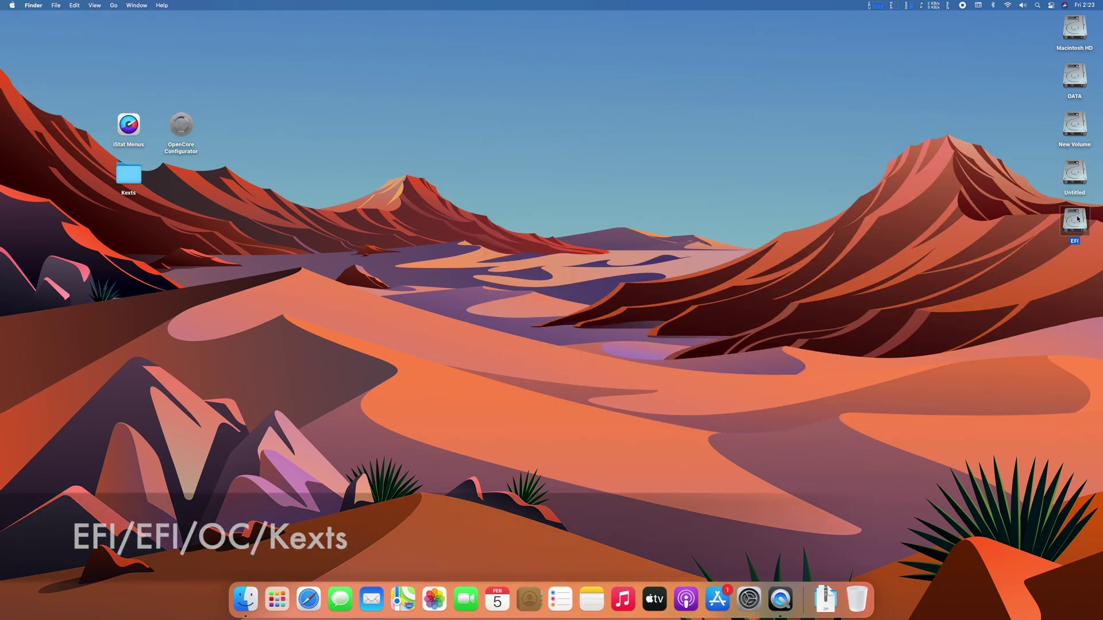
# Browse the EFI volume to EFI/OC/Kexts and check VirtualSMC.kext's version, 1.1.8.
pyautogui.doubleClick(1074, 221)
pyautogui.doubleClick(443, 151)
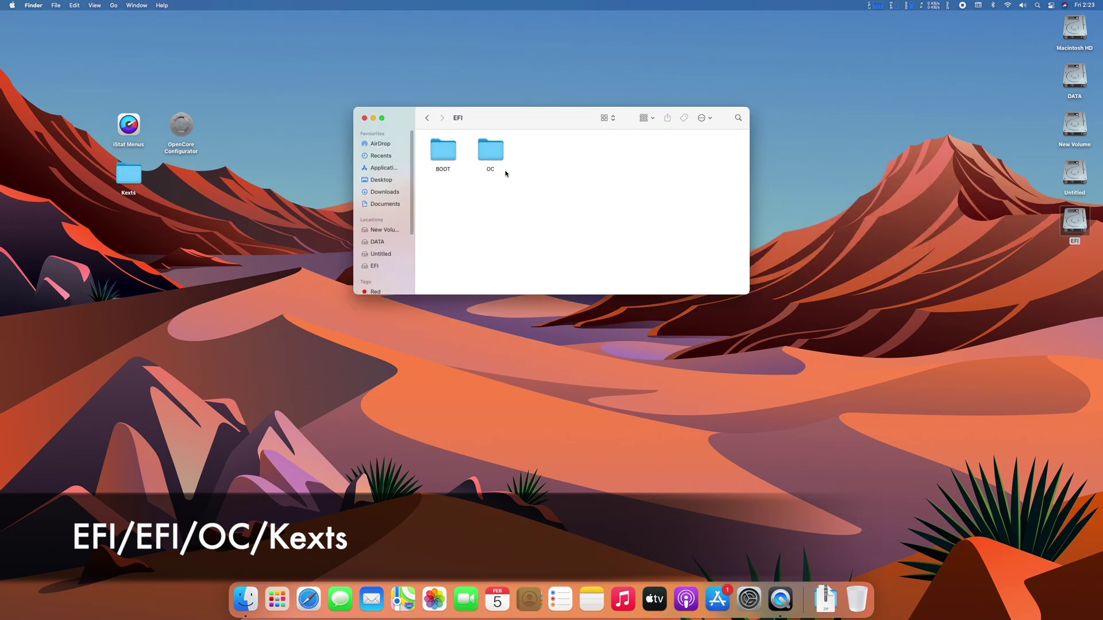
pyautogui.doubleClick(491, 153)
pyautogui.doubleClick(630, 155)
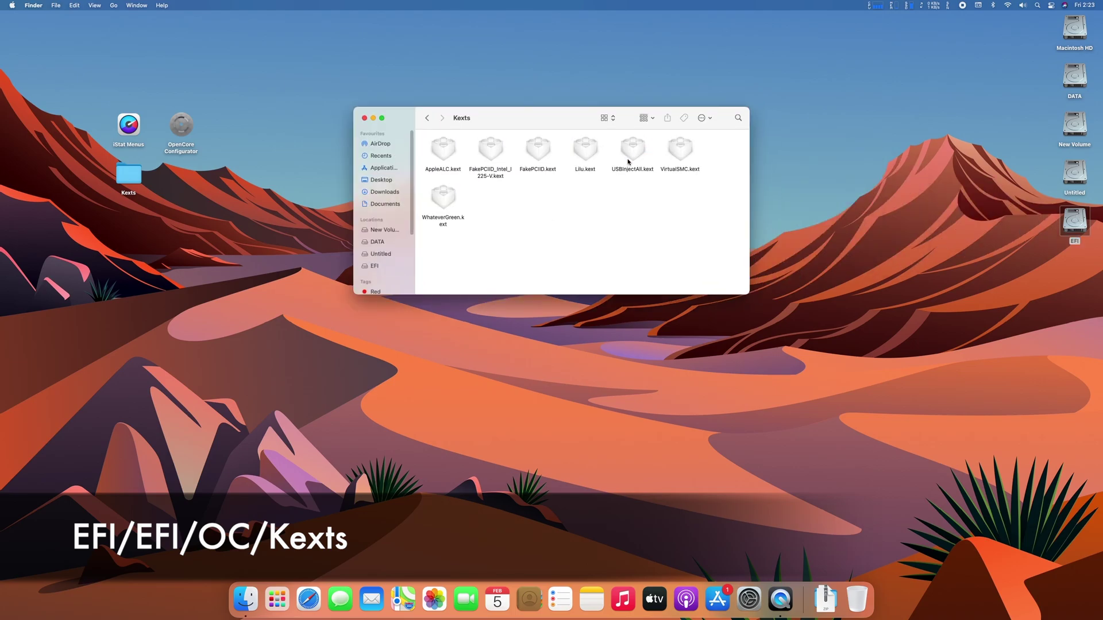
pyautogui.rightClick(682, 150)
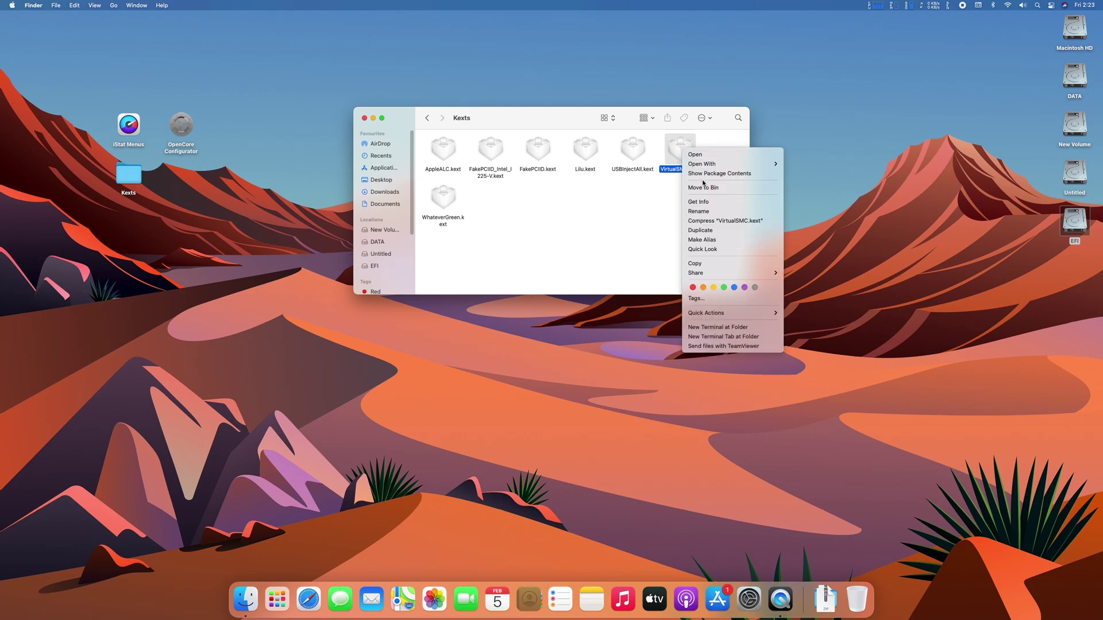
pyautogui.click(704, 202)
pyautogui.moveTo(48, 109); pyautogui.dragTo(37, 109)
pyautogui.click(9, 21)
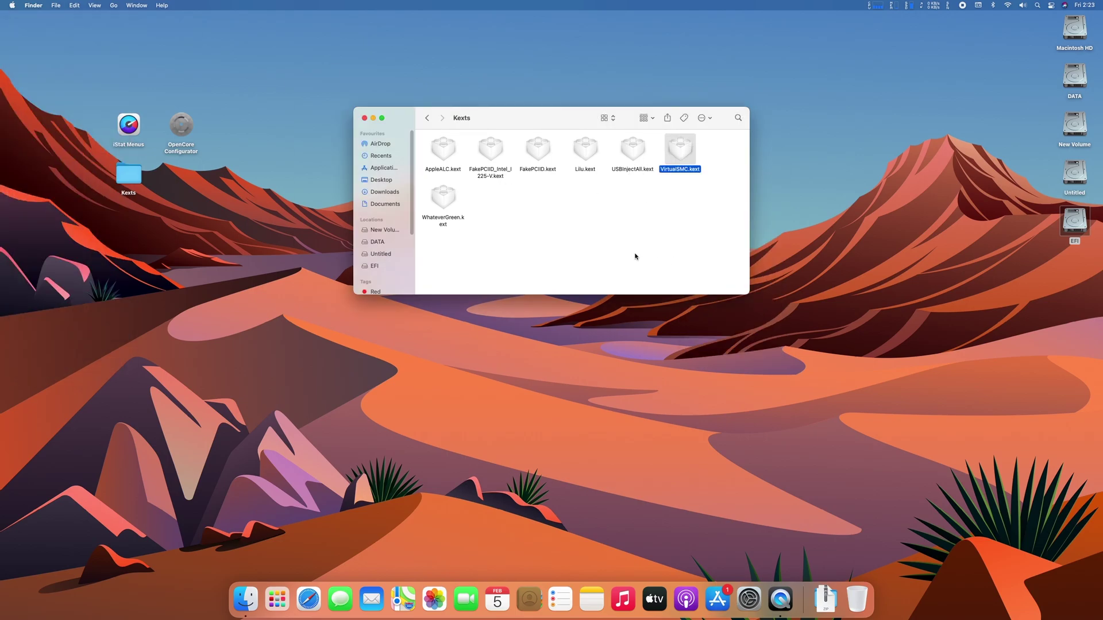
# Copy SMCProcessor.kext and SMCSuperIO.kext from the desktop Kexts folder into EFI/OC/Kexts.
pyautogui.doubleClick(128, 174)
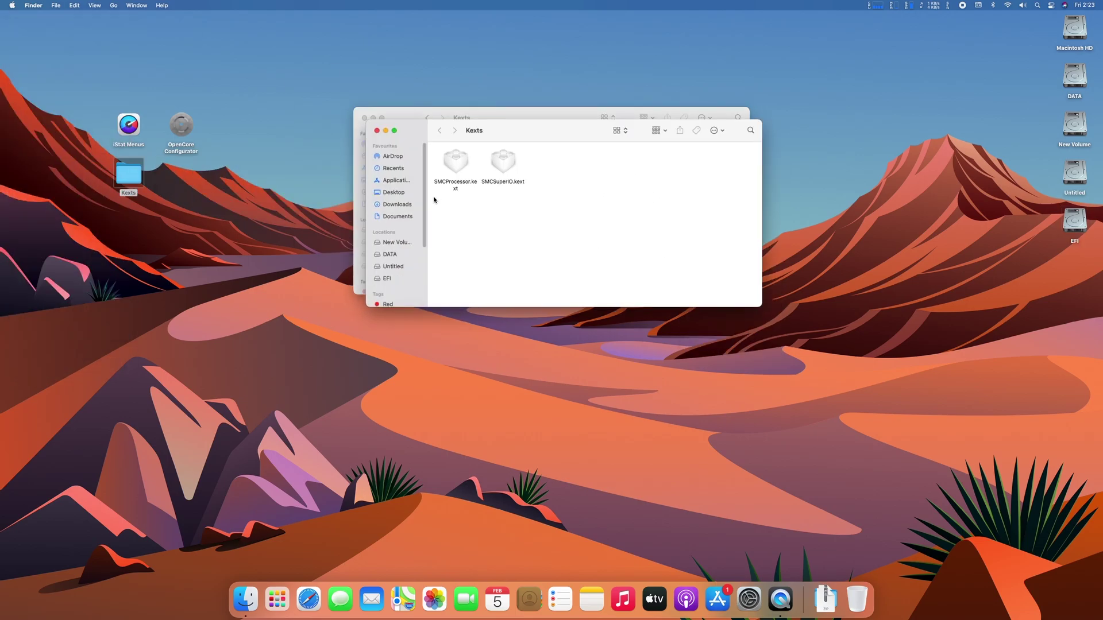
pyautogui.moveTo(434, 199); pyautogui.dragTo(543, 168)
pyautogui.press('super+c')
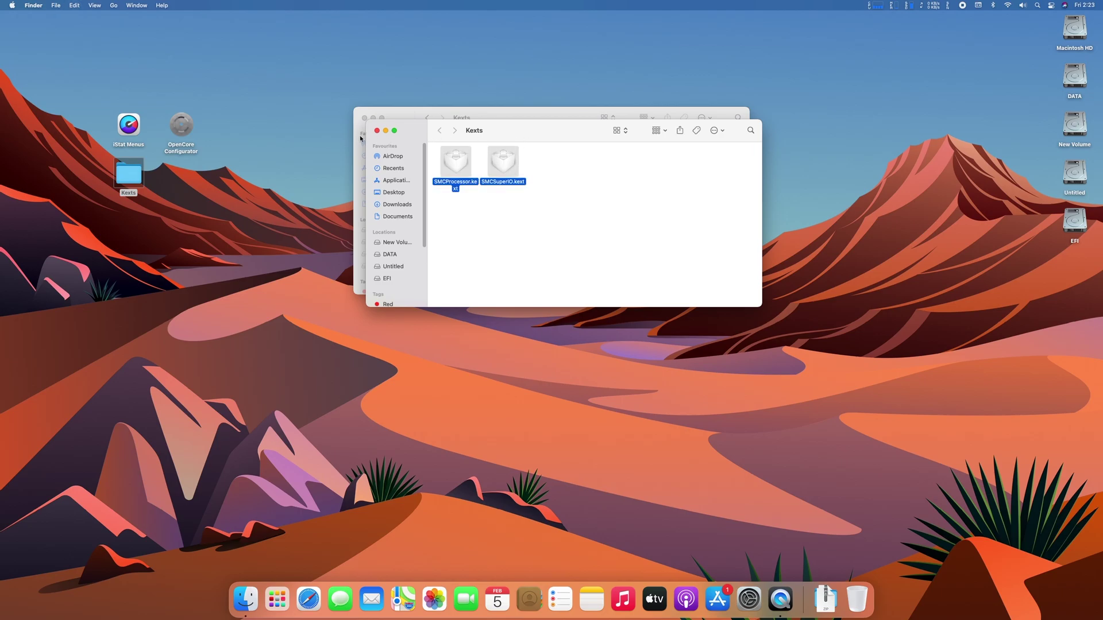
pyautogui.click(376, 130)
pyautogui.press('super+v')
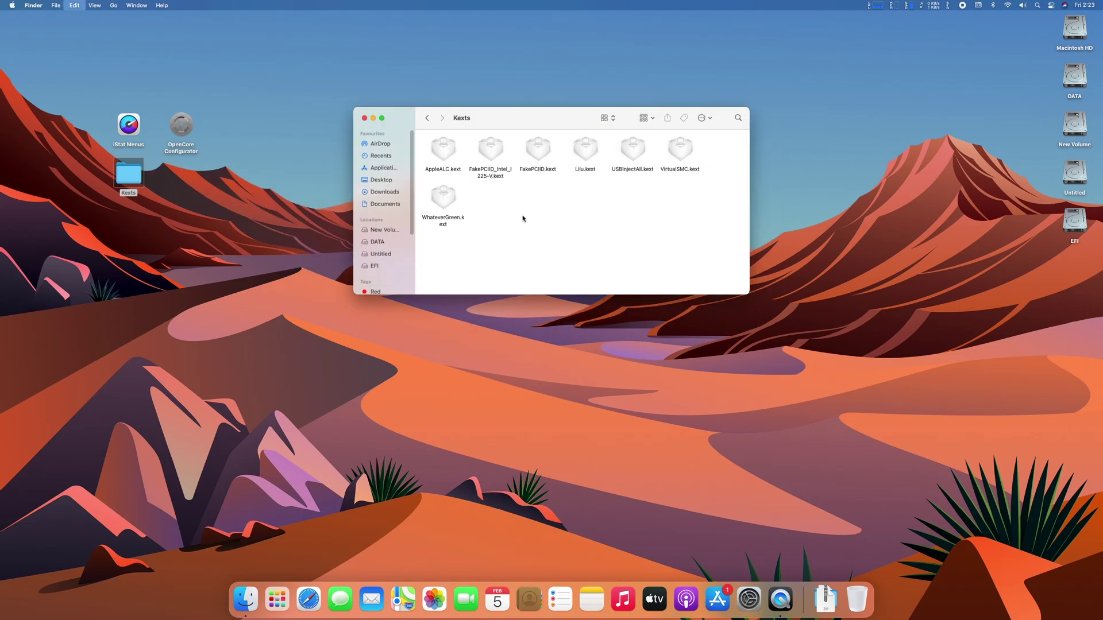
# Clean up the Kexts folder by name, then return to OC and bring up config.plist's options.
pyautogui.rightClick(595, 219)
pyautogui.moveTo(629, 301)
pyautogui.click(689, 300)
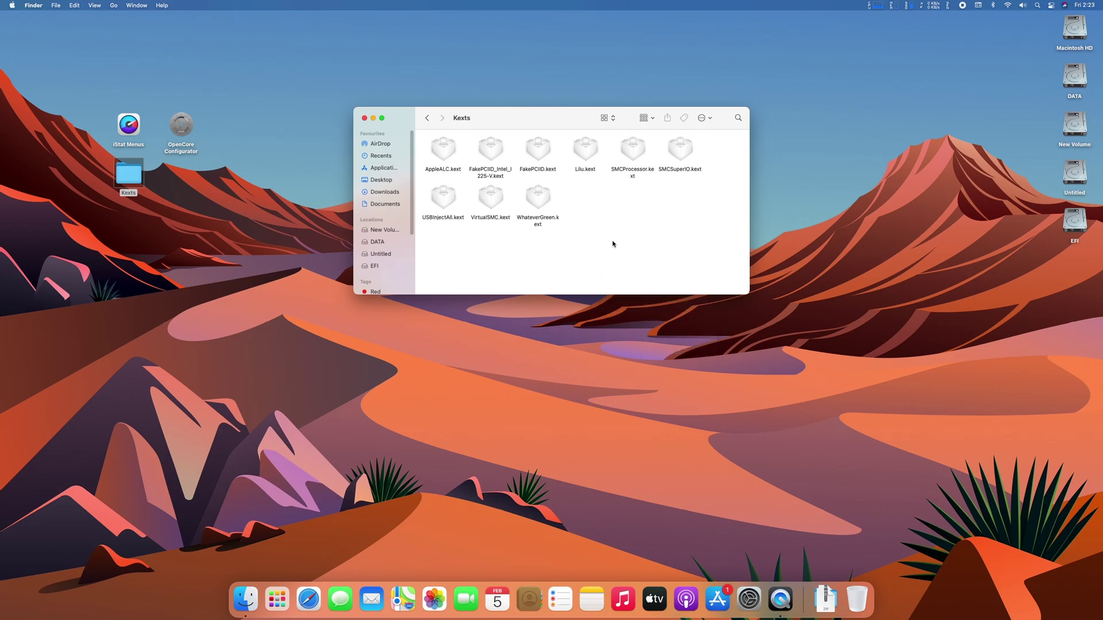
pyautogui.click(427, 118)
pyautogui.rightClick(534, 143)
# Open config.plist, add SMCProcessor.kext and SMCSuperIO.kext to the Kernel kext list, and save on closing.
pyautogui.click(675, 205)
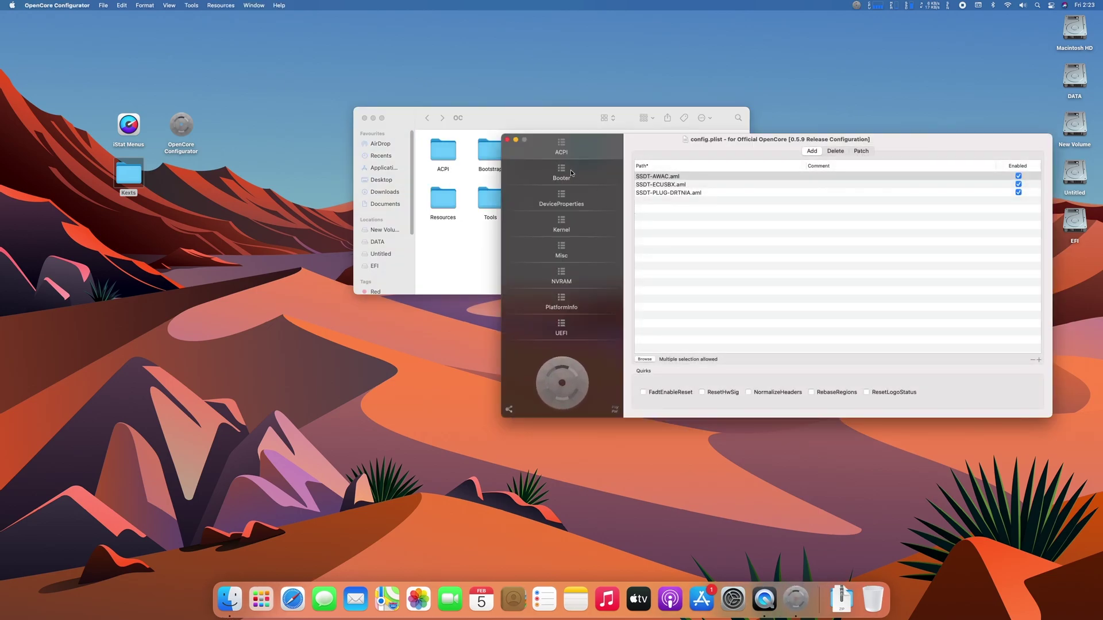
pyautogui.click(545, 221)
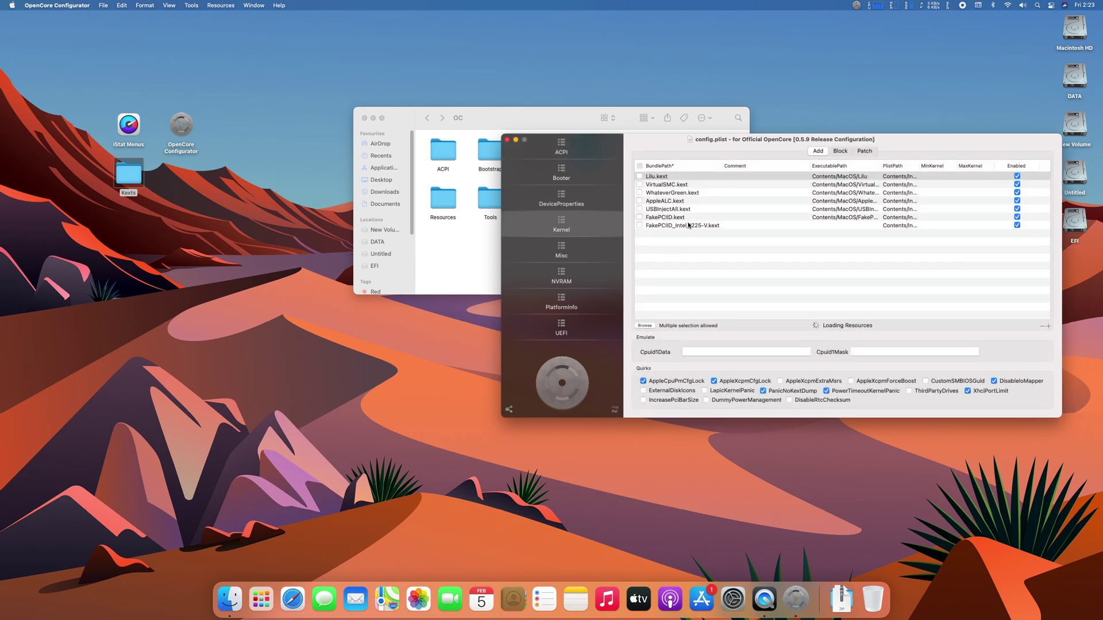
pyautogui.click(468, 261)
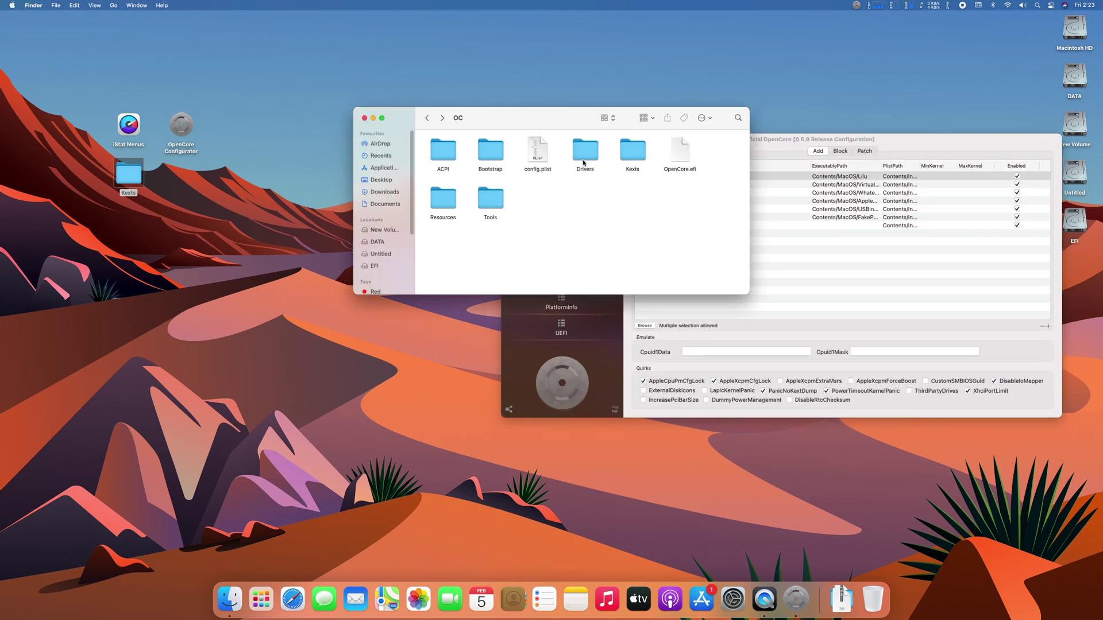
pyautogui.doubleClick(631, 155)
pyautogui.moveTo(628, 190); pyautogui.dragTo(896, 267)
pyautogui.click(895, 267)
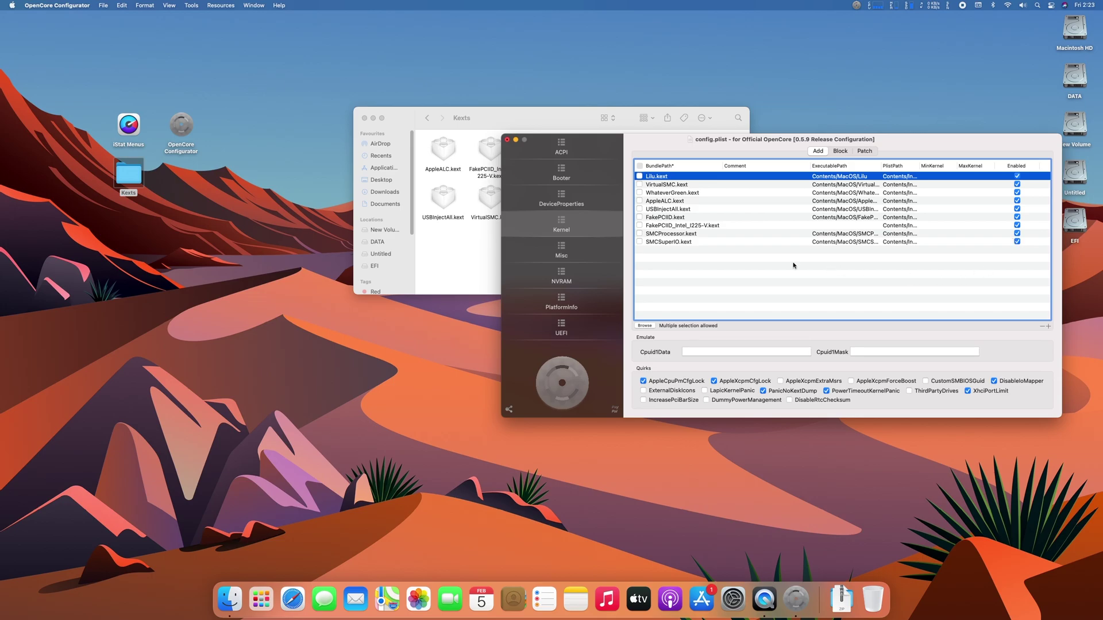
pyautogui.click(508, 139)
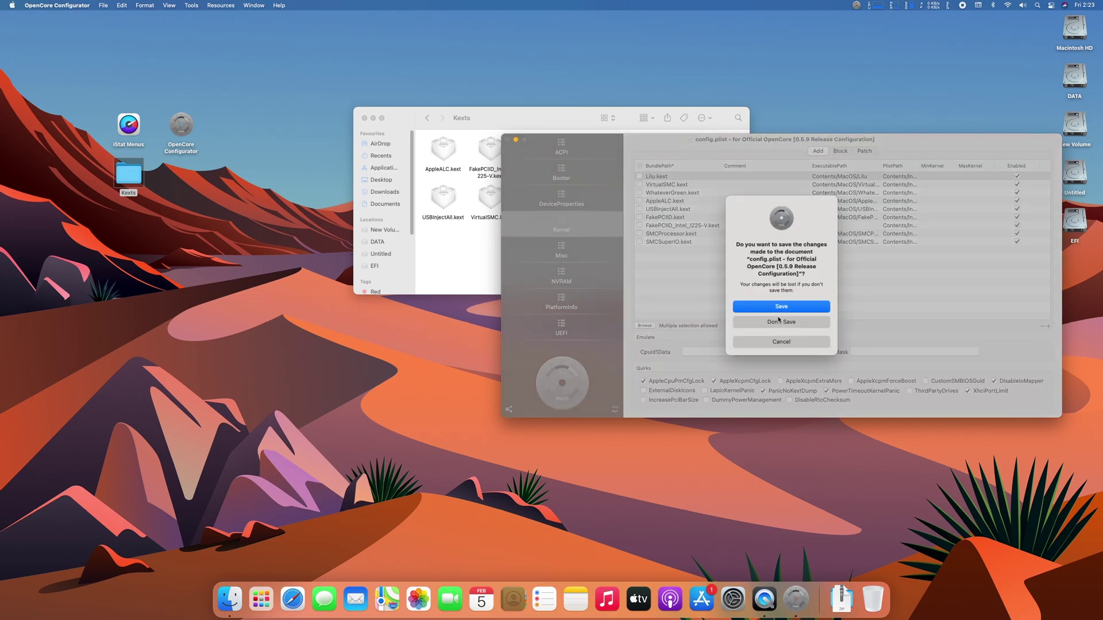
pyautogui.click(775, 308)
# Eject the EFI partition from the desktop and restart the Mac from the Apple menu.
pyautogui.click(363, 118)
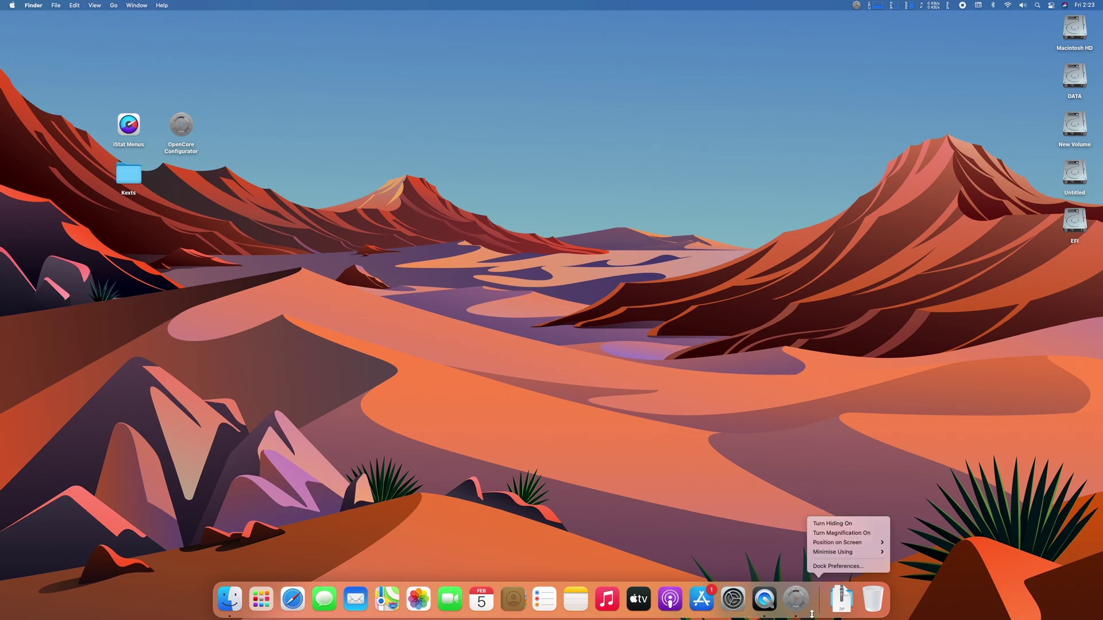
pyautogui.rightClick(1067, 217)
pyautogui.click(1016, 243)
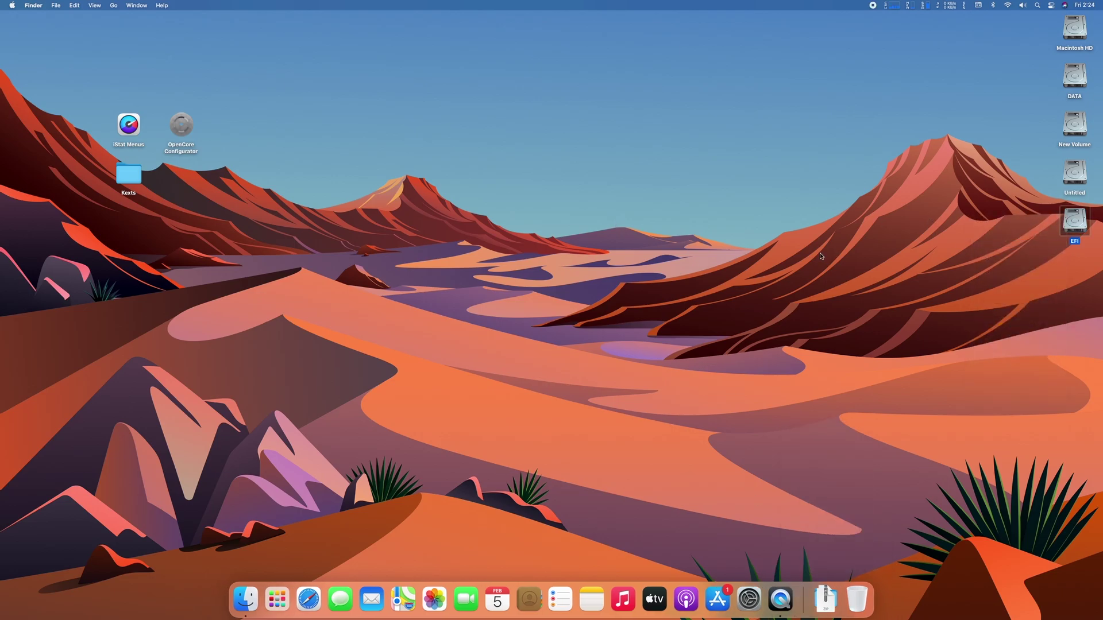
pyautogui.click(10, 5)
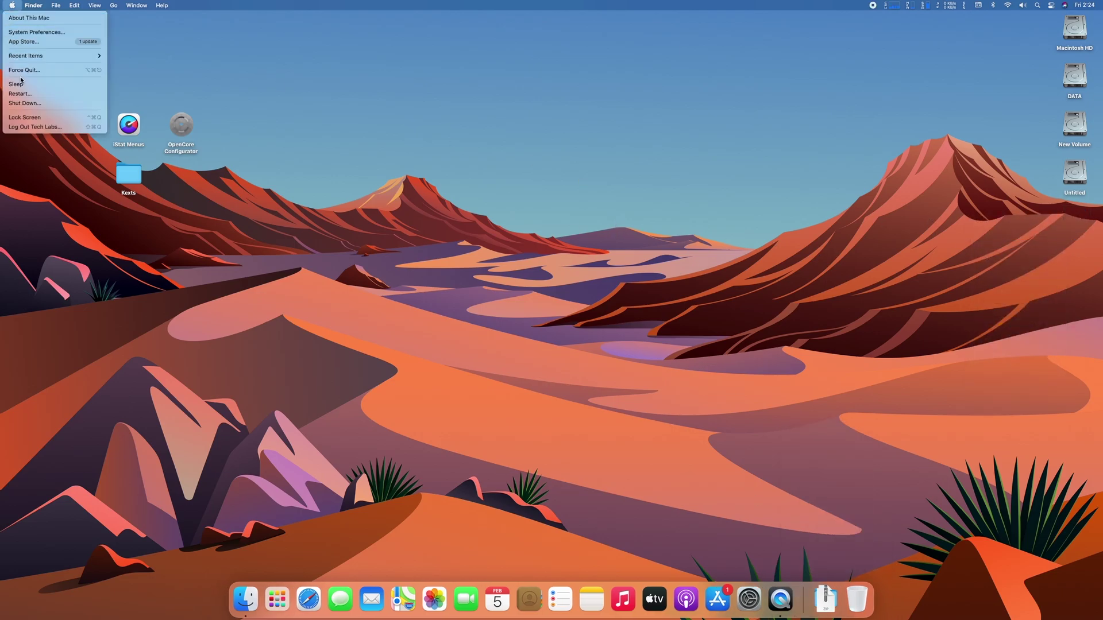
pyautogui.click(23, 90)
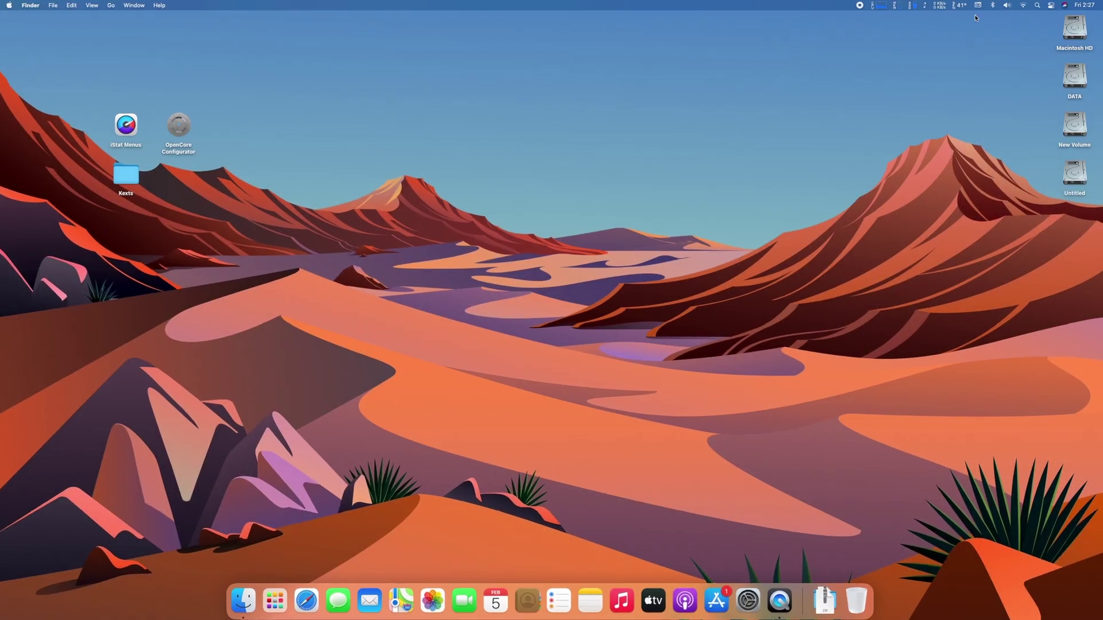
# Show the CPU core temperatures and fan speed, try Manual fan control, then return fans to System Controlled.
pyautogui.click(960, 6)
pyautogui.click(1059, 27)
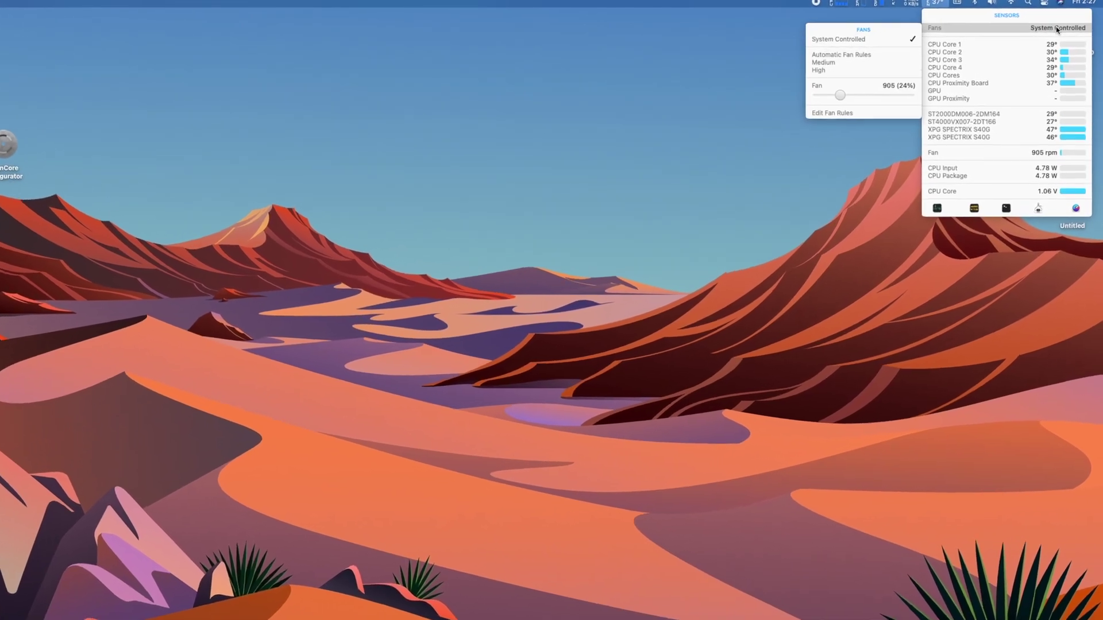
pyautogui.click(1044, 40)
pyautogui.moveTo(1049, 106)
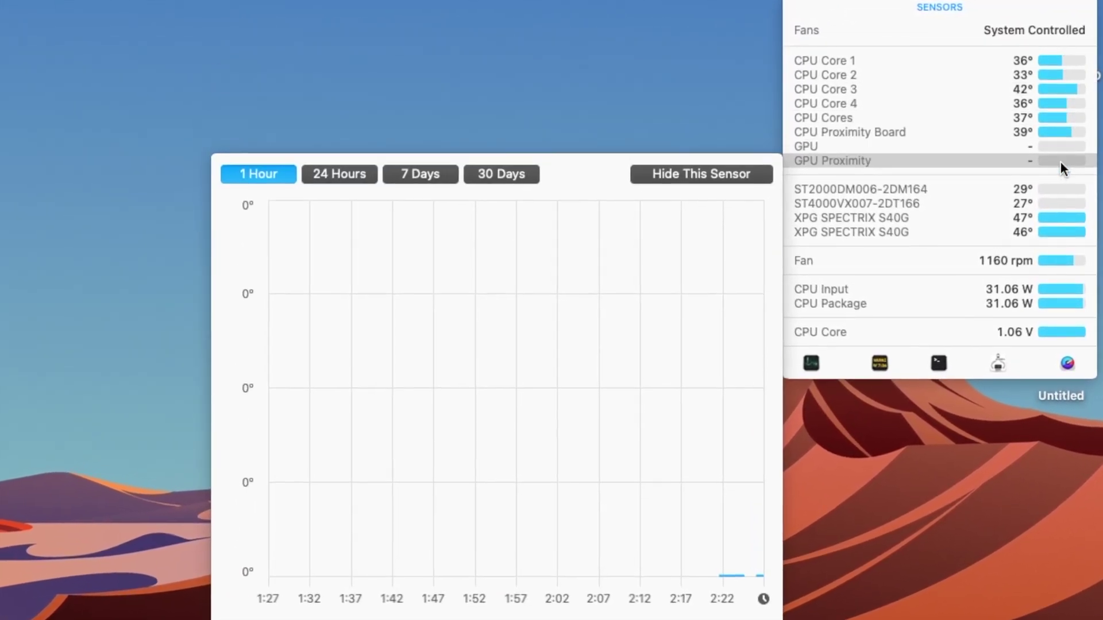
pyautogui.click(1037, 30)
pyautogui.click(913, 64)
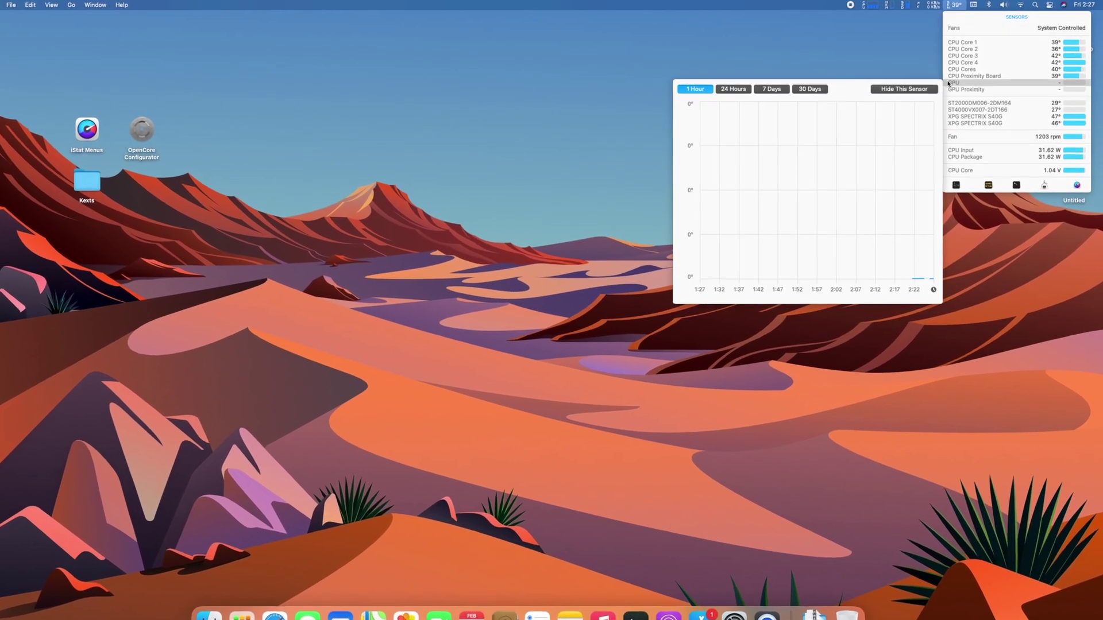
pyautogui.click(1062, 28)
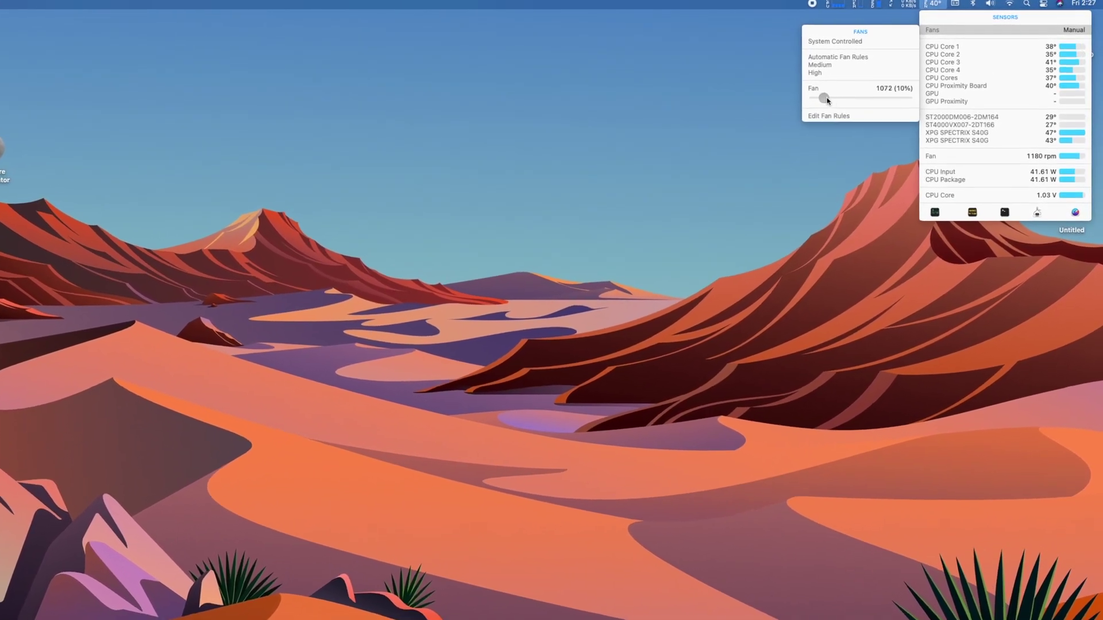
pyautogui.click(803, 45)
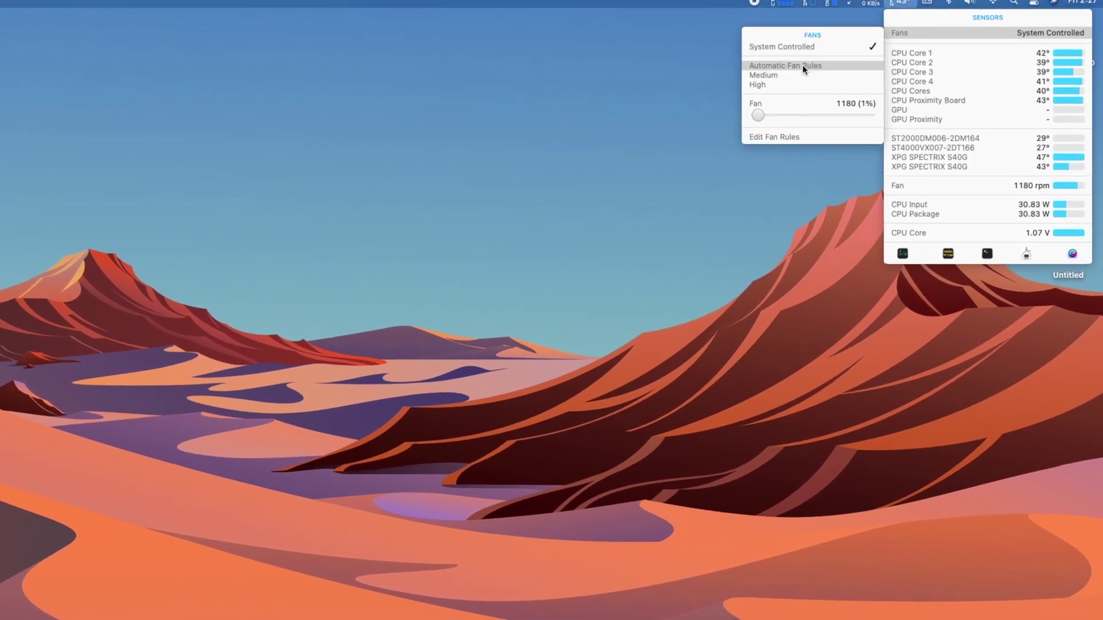